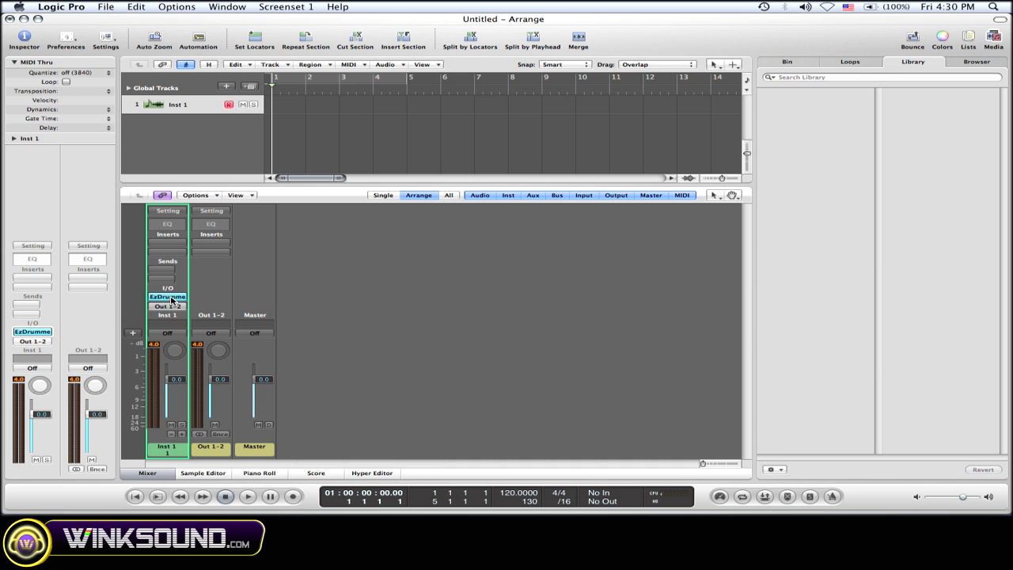
Show Inst 1's instrument slot menu with EzDrummer's Stereo and Multi Output options
click(171, 298)
mouse_move(95, 279)
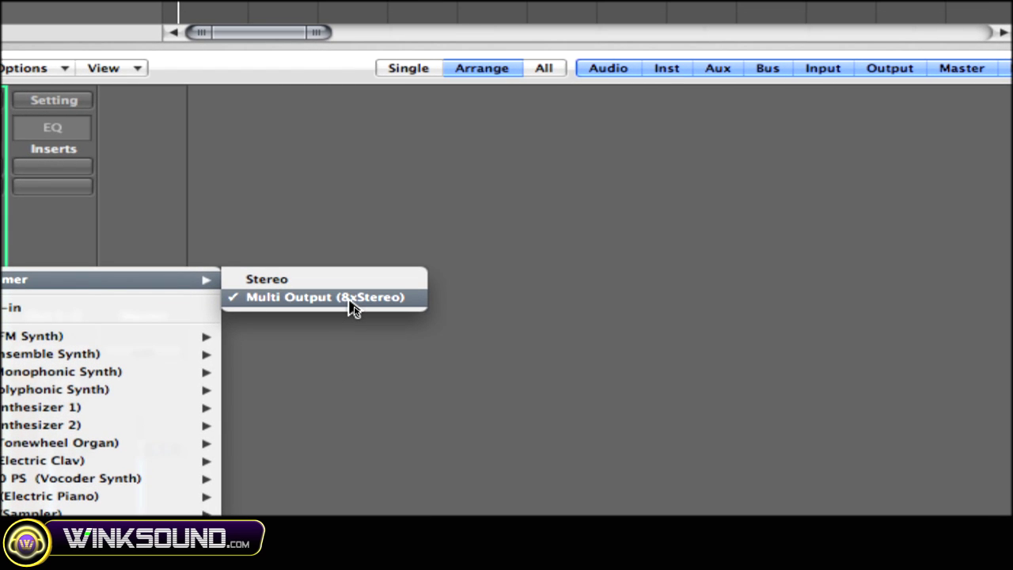
Load EzDrummer Multi Output (8xStereo) on Inst 1 and bring up its plug-in window
click(349, 299)
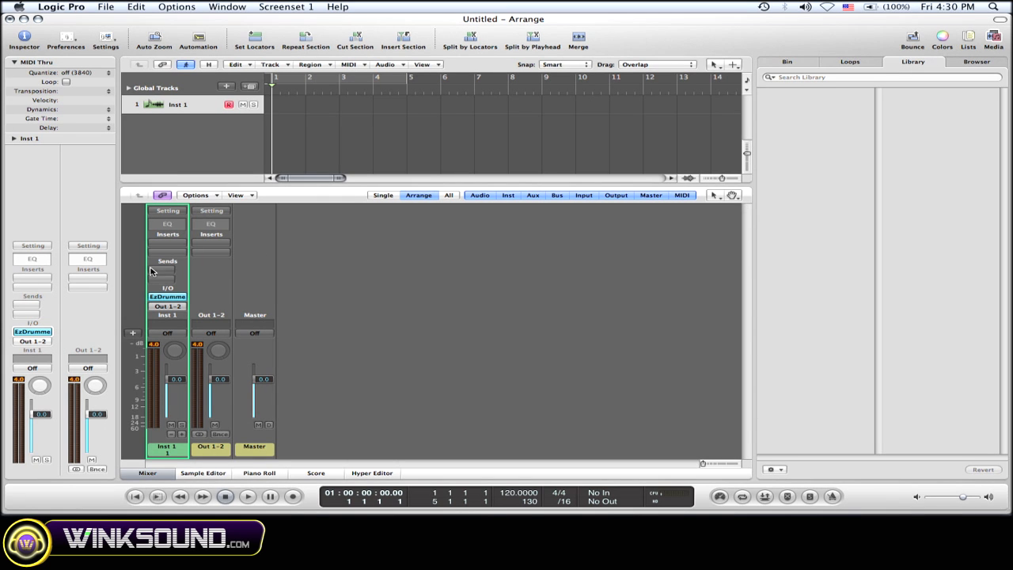
click(178, 299)
Set EzDrummer's Kick output to Multichannel so the mics feed Trk 1–7, then hide its mixer
click(282, 332)
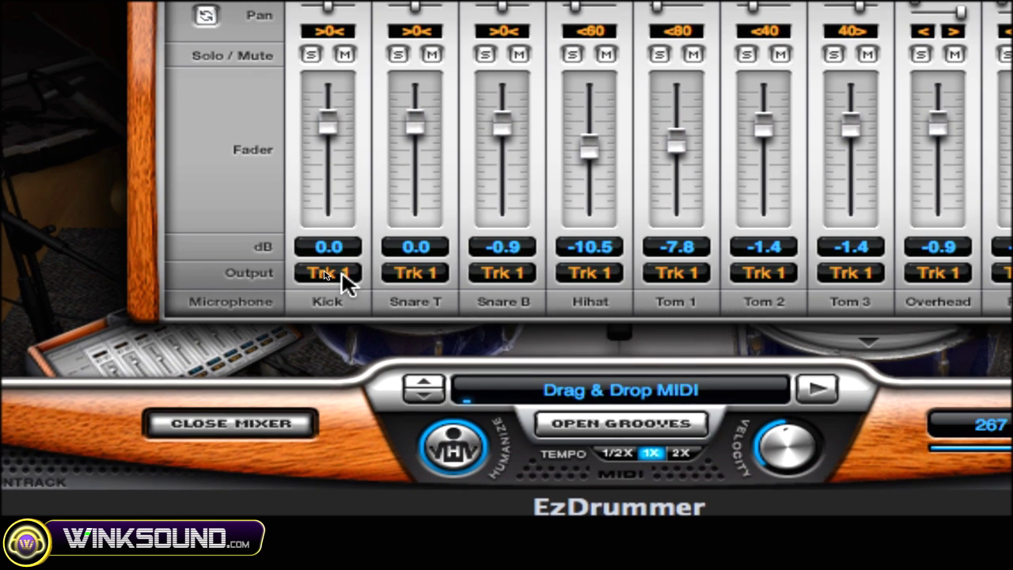
click(341, 274)
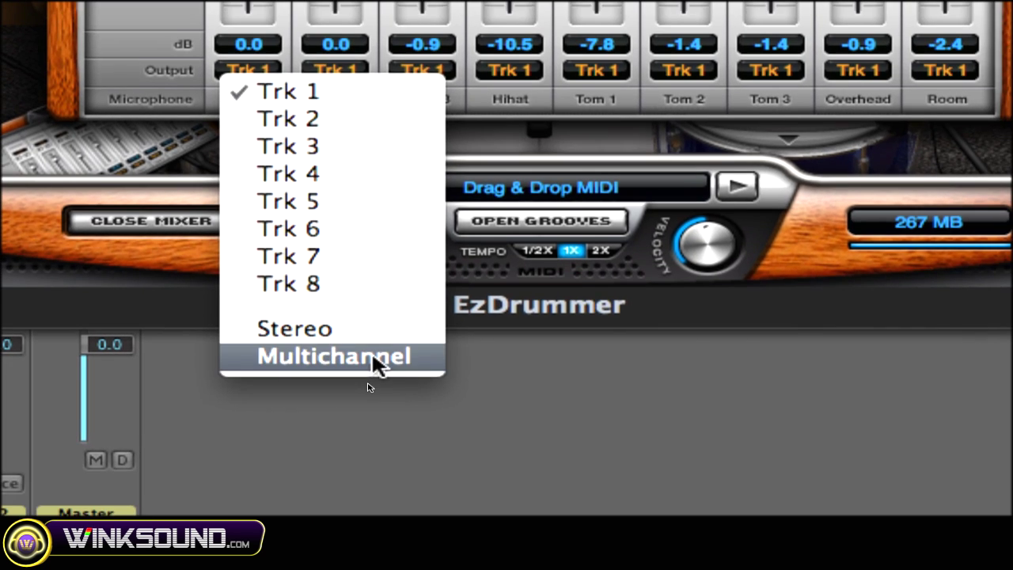
click(377, 364)
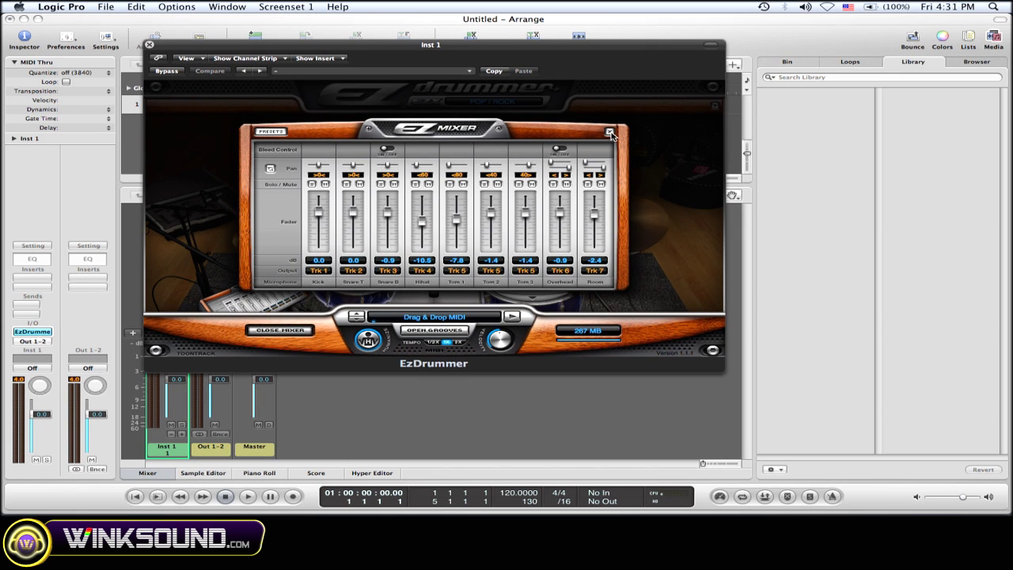
click(609, 132)
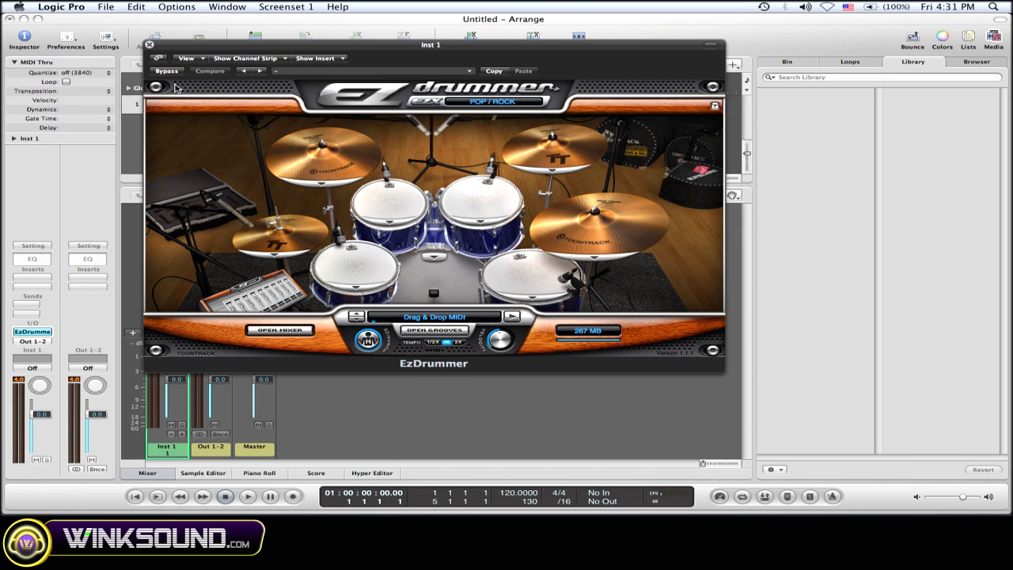
Close the EzDrummer window and add aux channels Aux 1–6 via Inst 1's + button
click(150, 45)
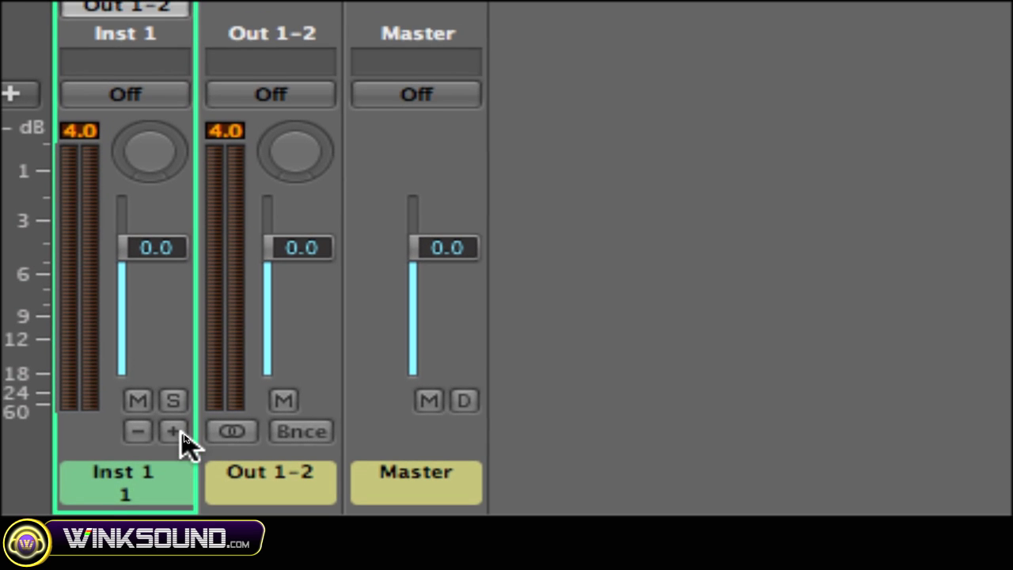
click(179, 432)
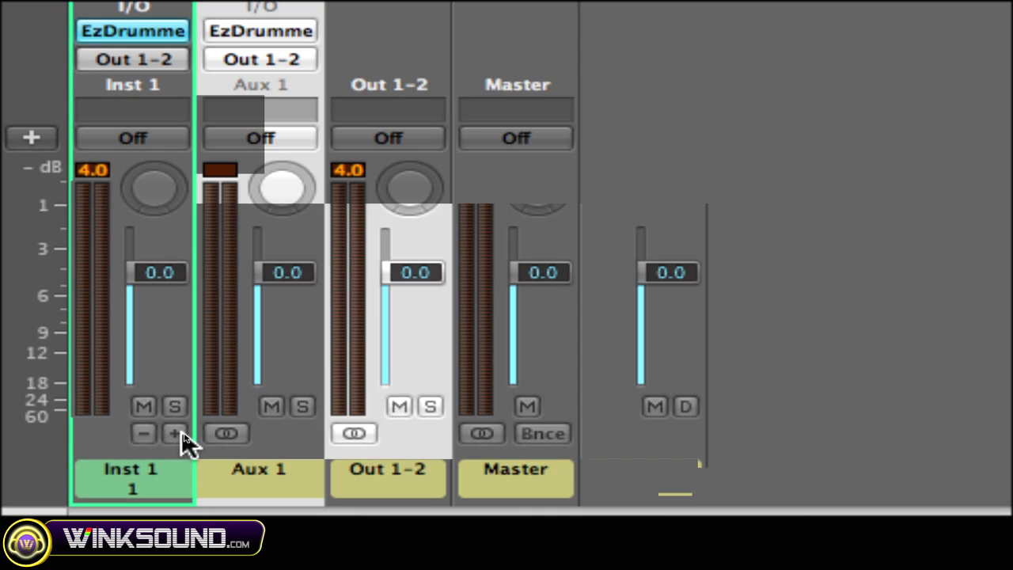
click(181, 430)
click(182, 430)
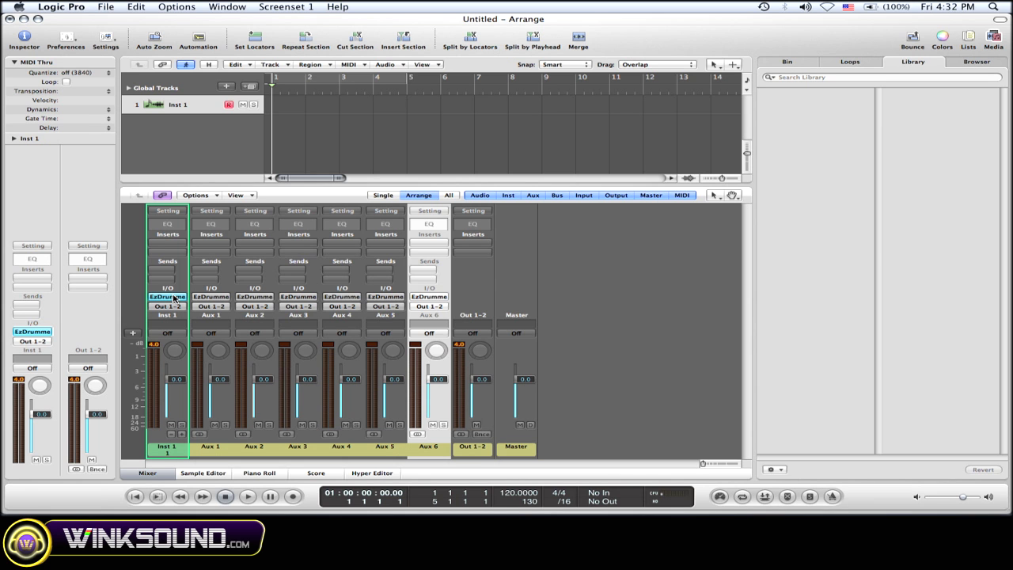
Pick and preview the 06. Hats 8th Hard Closed groove in EzDrummer, then close its window
click(167, 296)
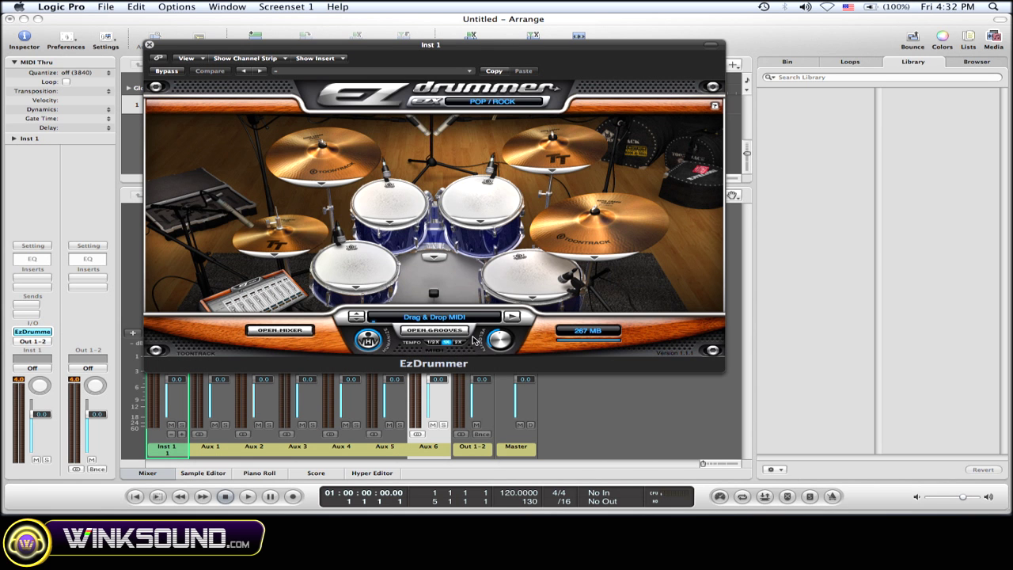
click(449, 331)
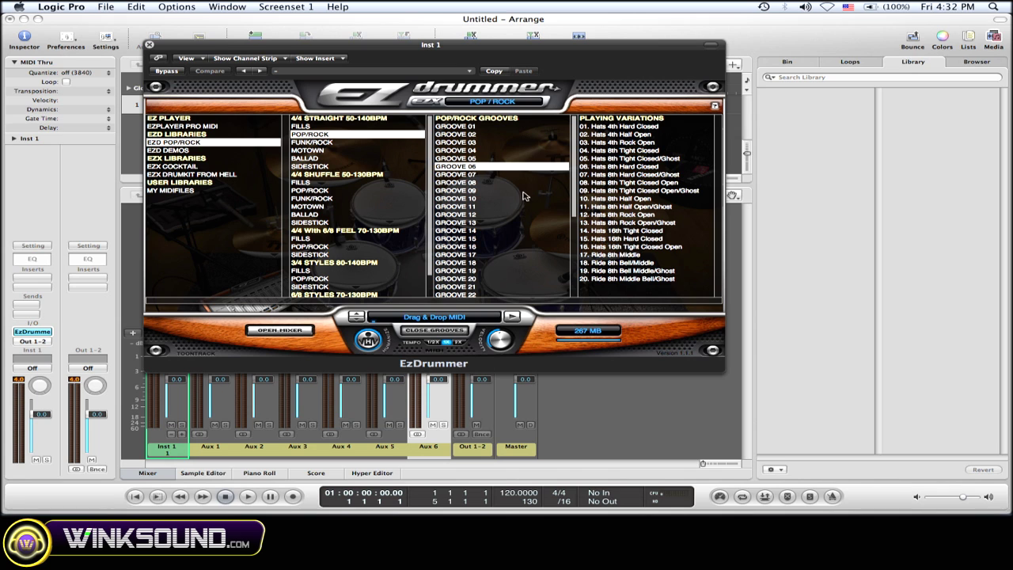
click(638, 167)
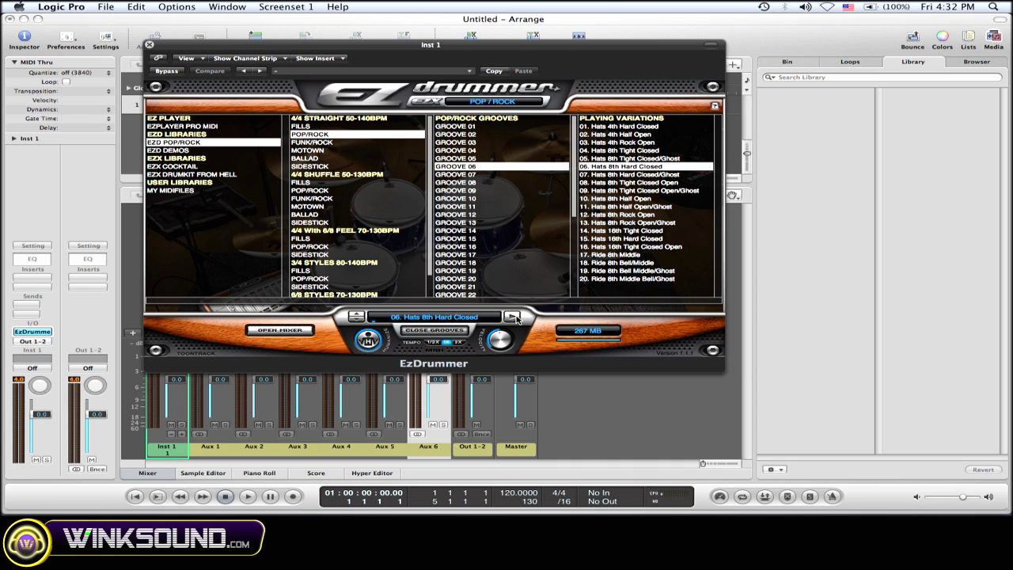
click(515, 317)
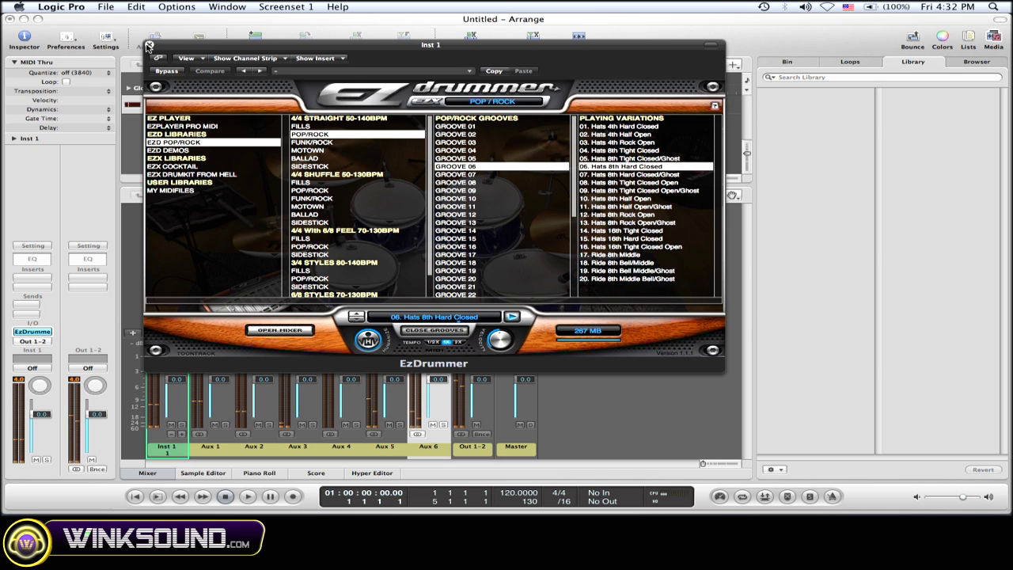
click(148, 46)
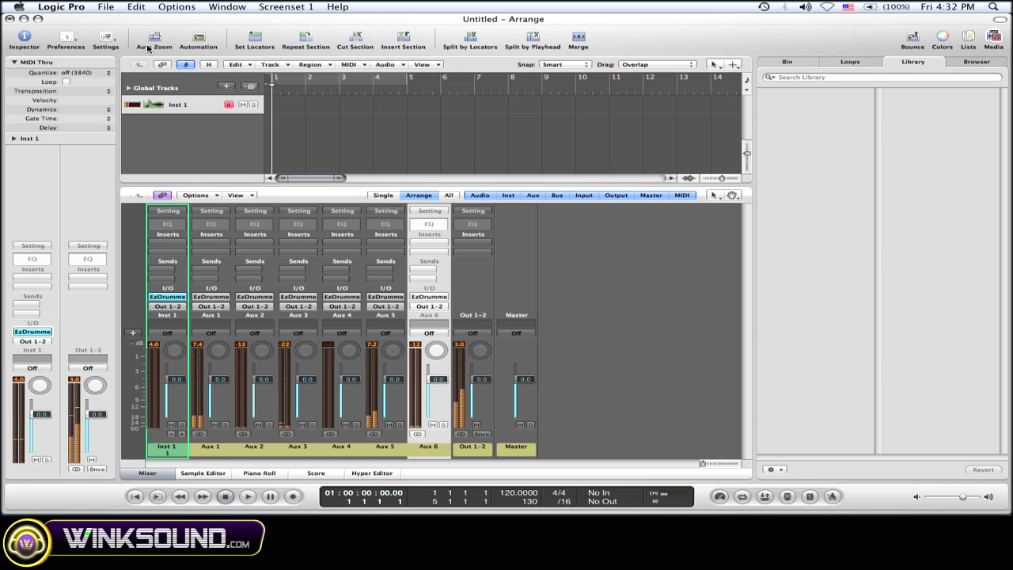
Solo Inst 1, then Aux 2, Aux 3 and Aux 5 in turn to hear each drum output
click(182, 425)
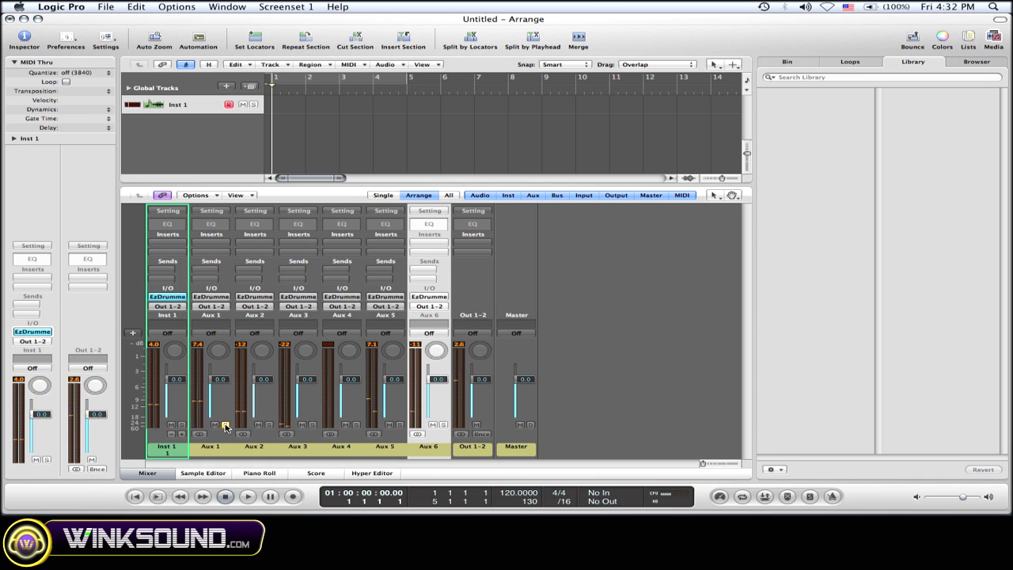
click(269, 425)
click(313, 425)
click(357, 425)
click(400, 425)
click(400, 426)
click(165, 297)
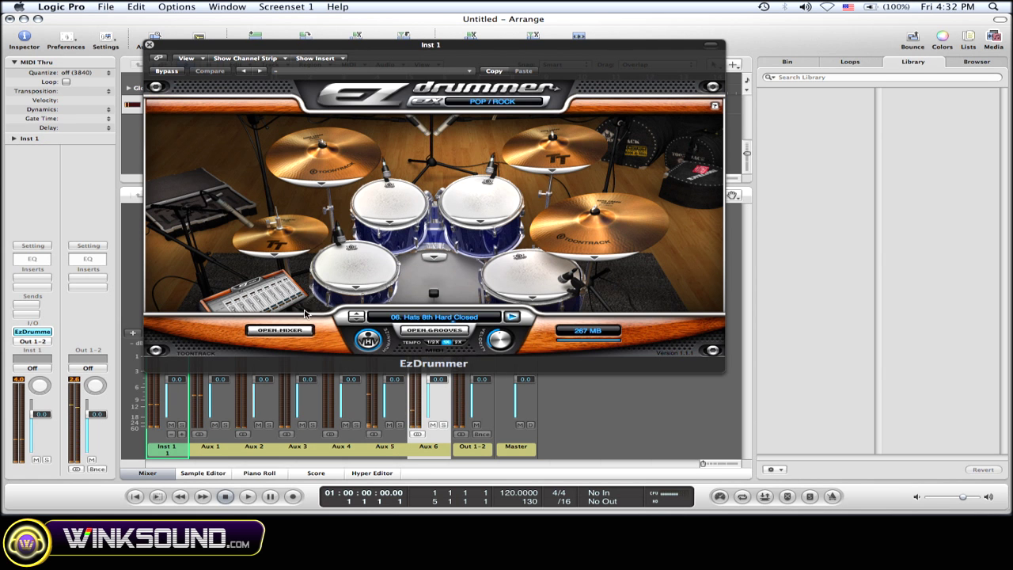
Select the Fills > 4/4 FILLS1 > Fill 7 Comp groove in EzDrummer and preview it
click(295, 331)
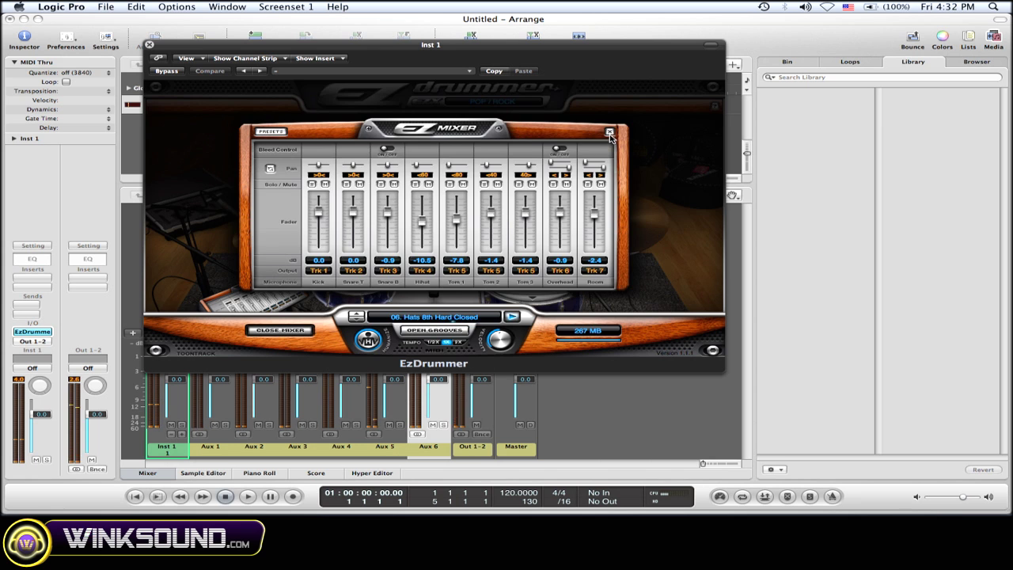
click(610, 132)
click(437, 330)
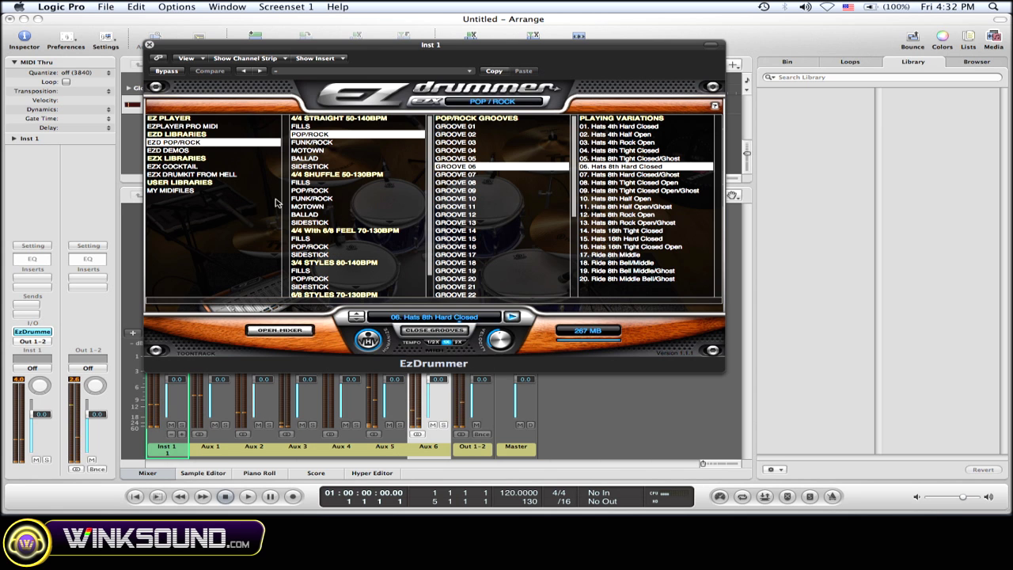
click(302, 127)
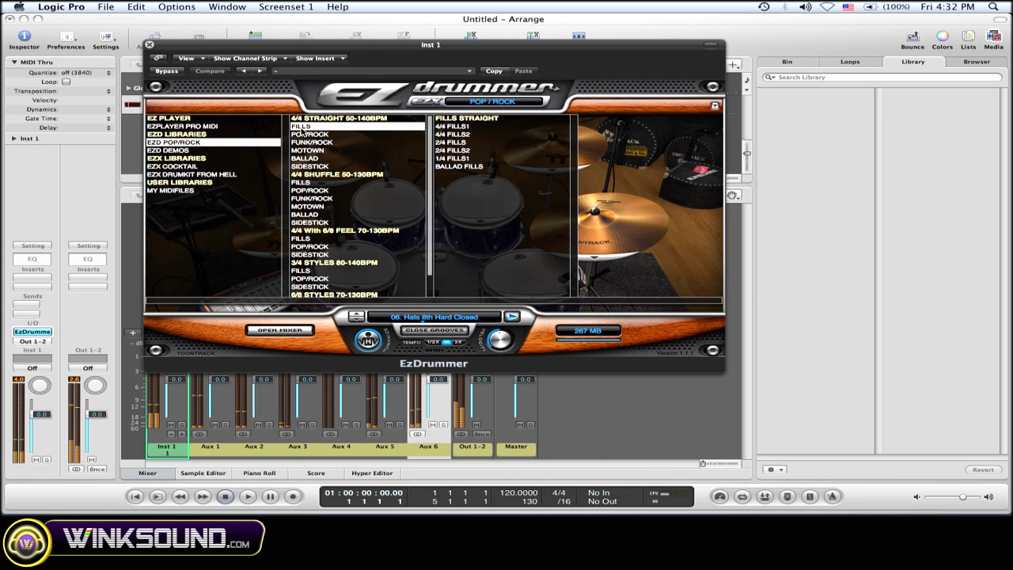
click(452, 126)
click(610, 175)
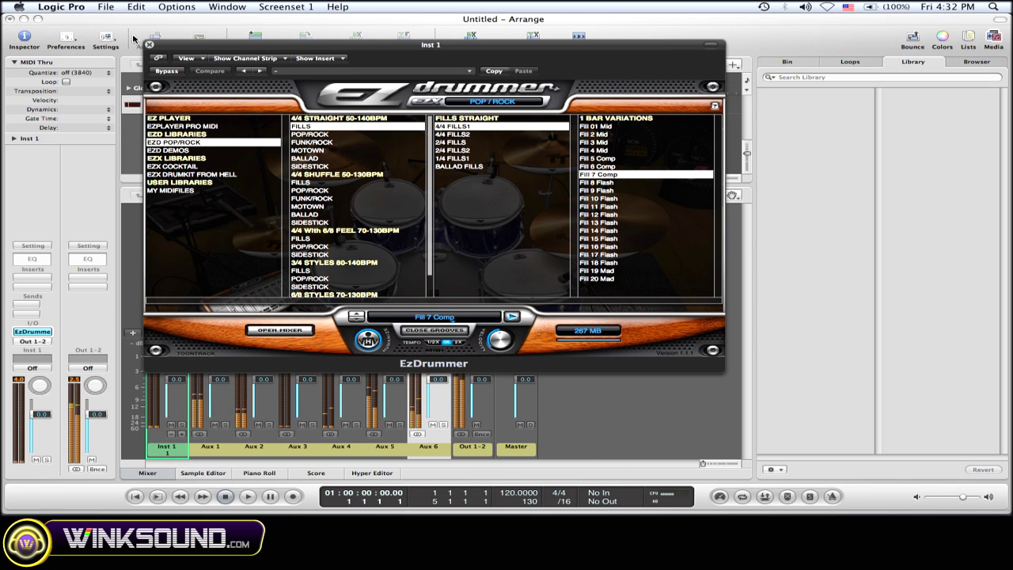
click(513, 317)
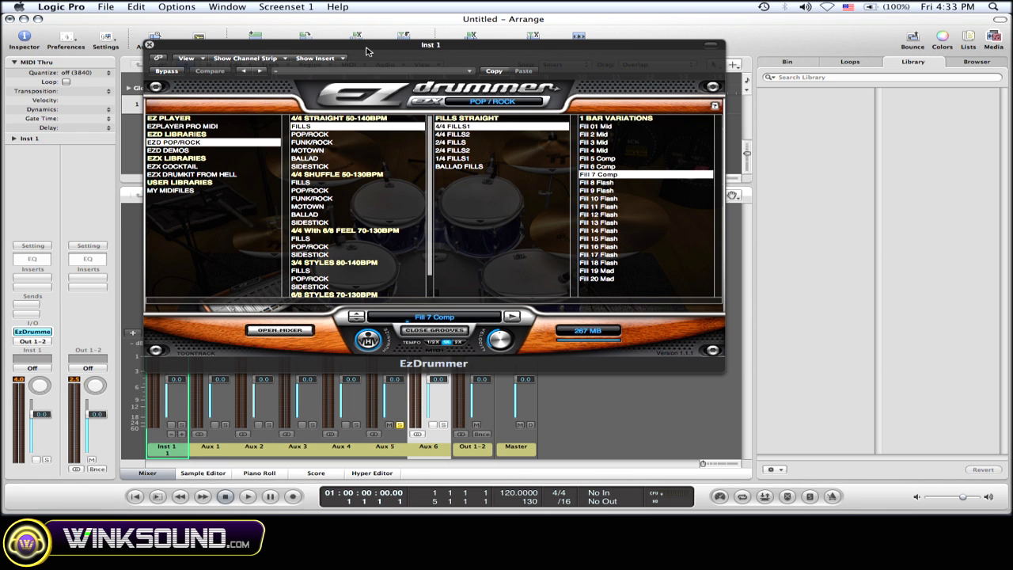
Solo Aux 4, replay the Fill 7 Comp preview, and close the EzDrummer window
drag(367, 51, 403, 36)
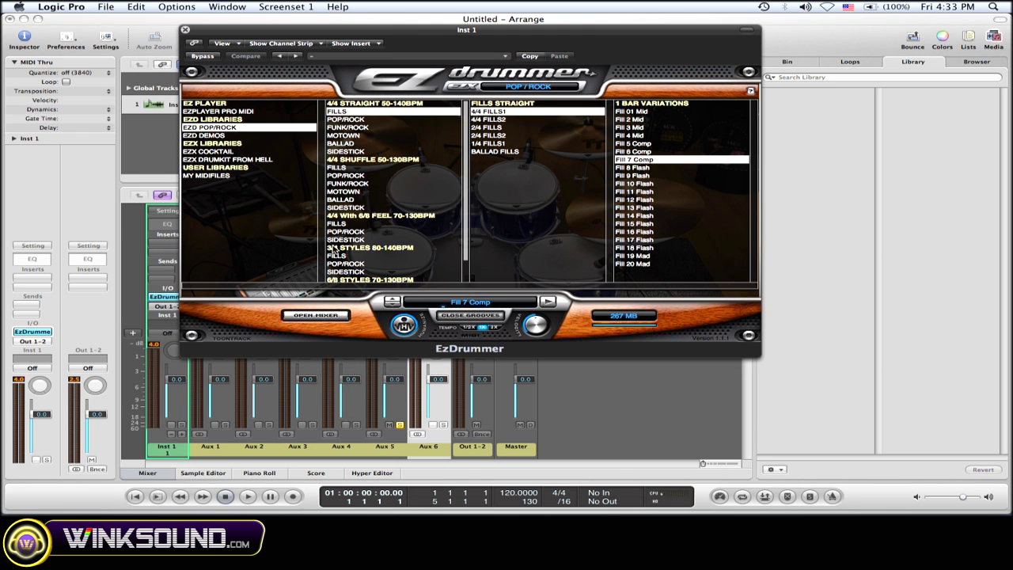
click(356, 426)
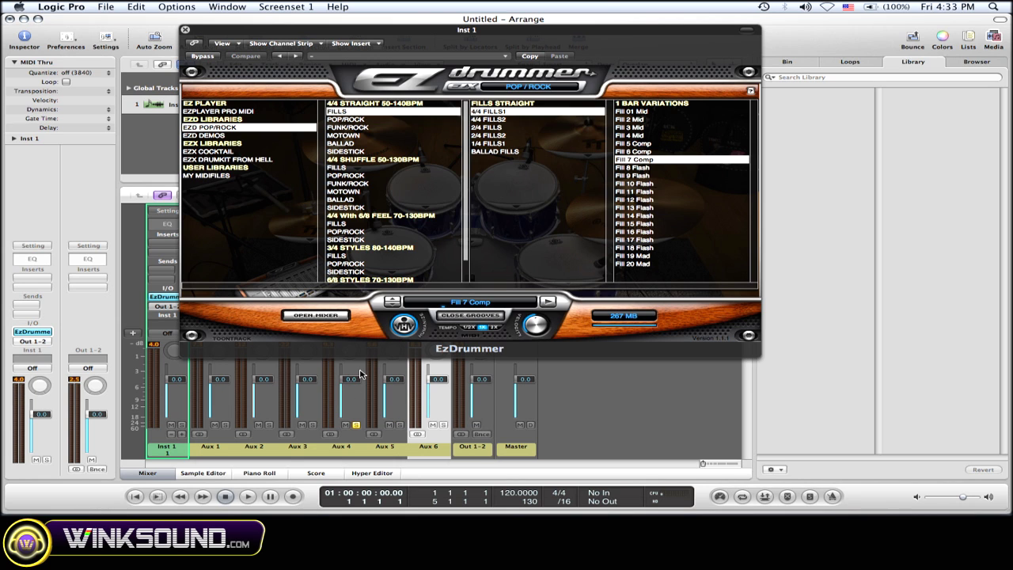
click(547, 303)
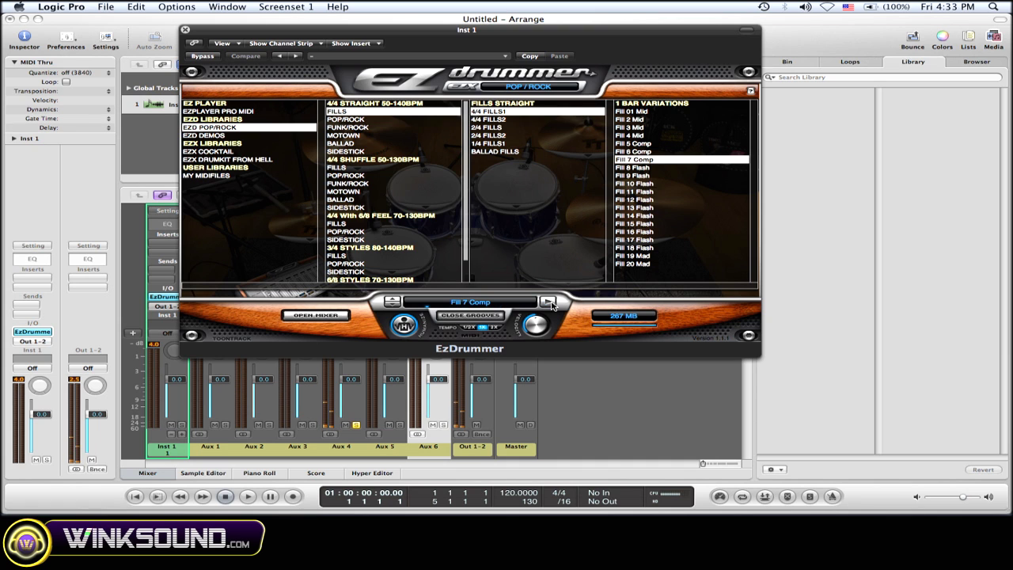
click(185, 29)
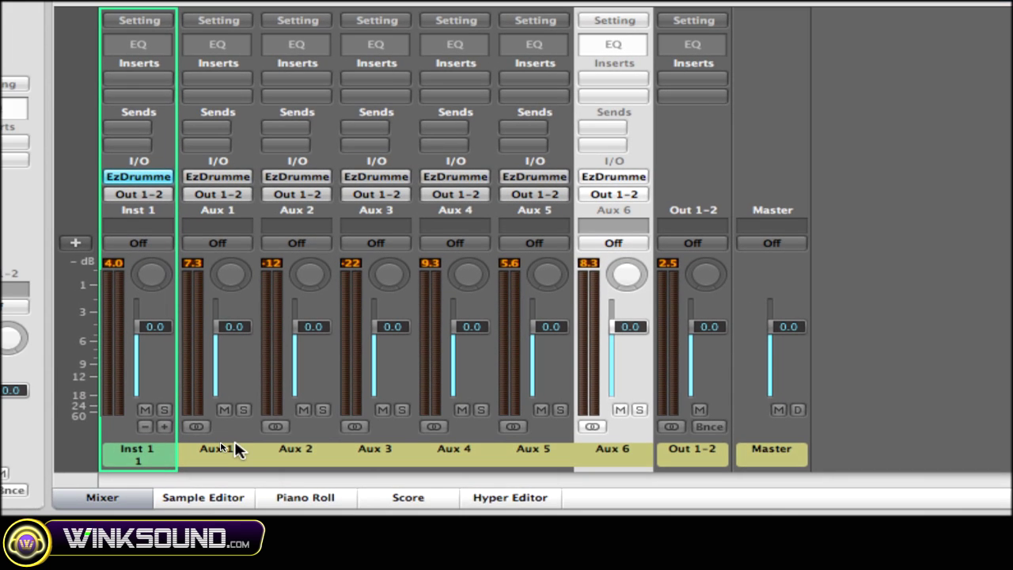
Create arrange tracks for the selected Aux 1–6 strips and enlarge the arrange area to show all seven
click(234, 445)
drag(233, 447, 314, 451)
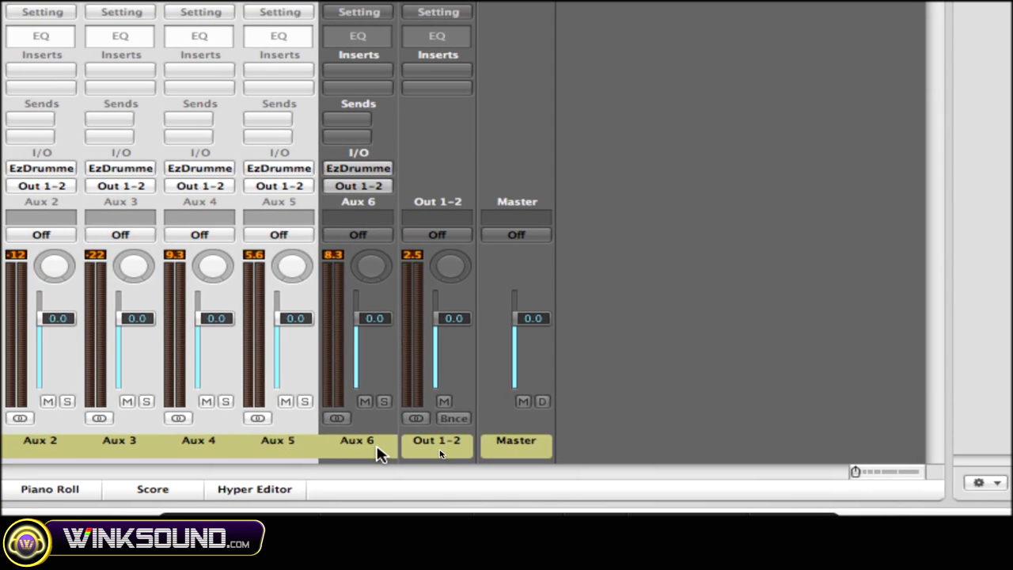
drag(314, 451, 301, 450)
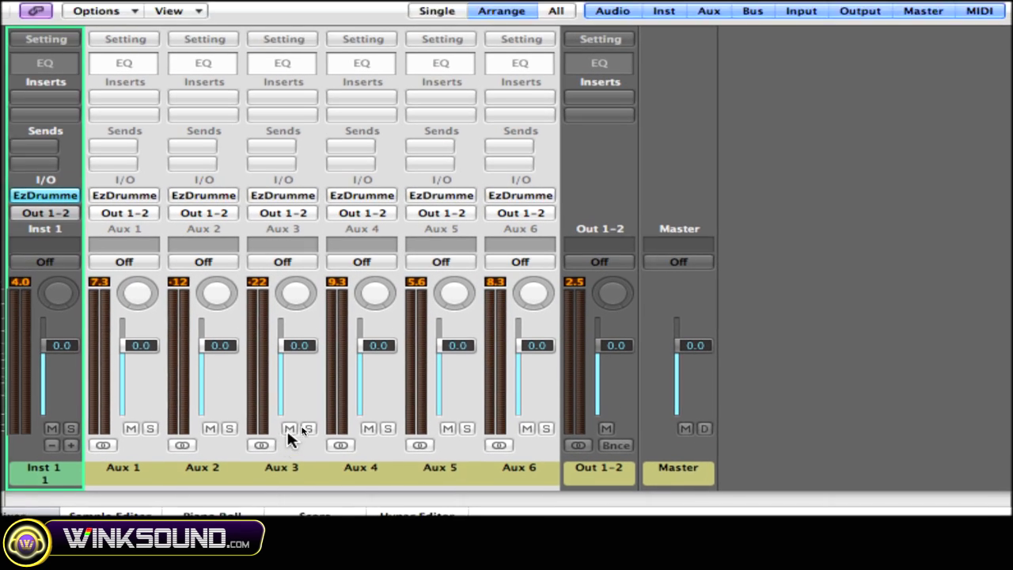
right_click(291, 440)
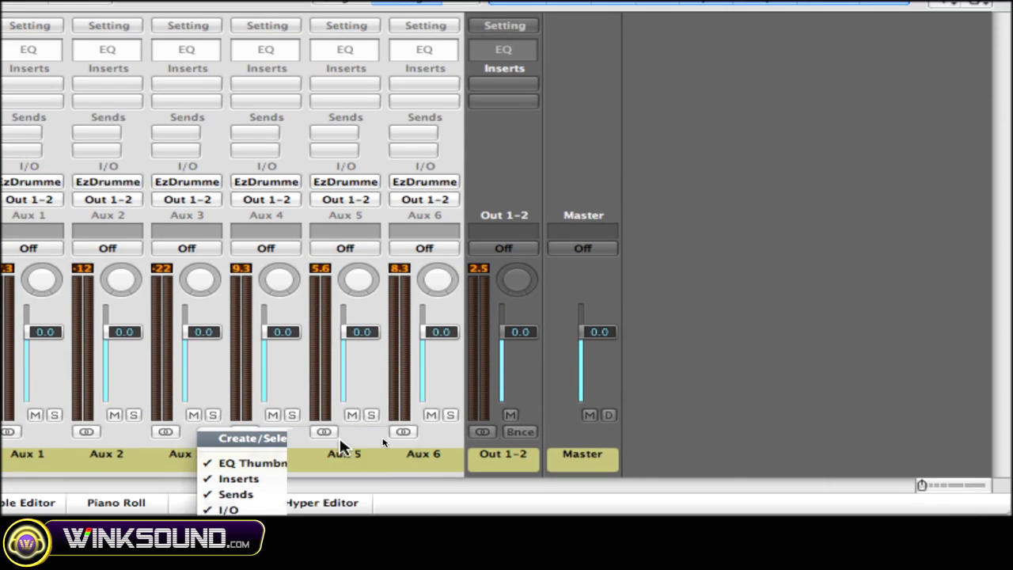
click(315, 412)
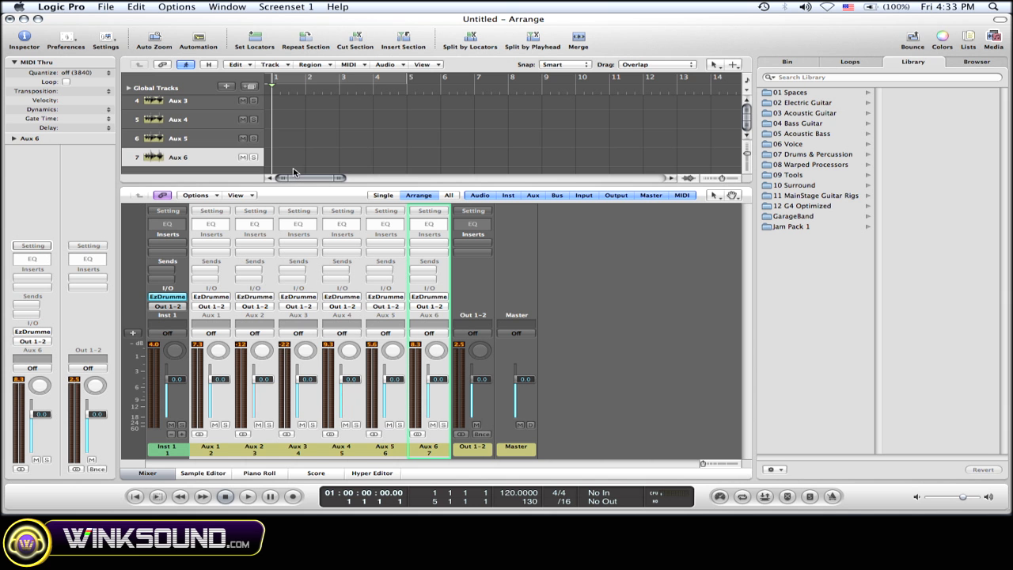
drag(282, 188, 242, 392)
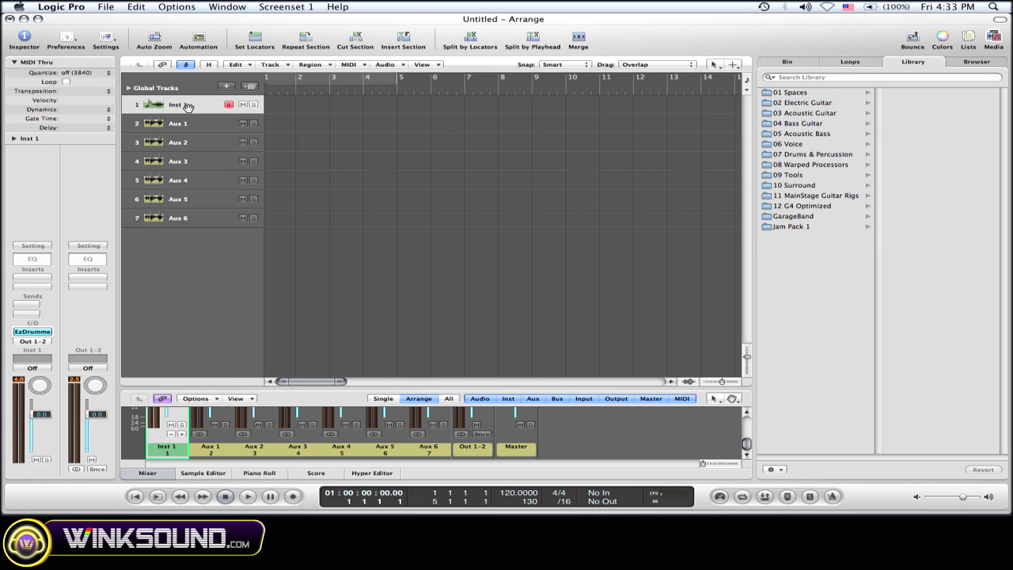
scroll(188, 123, right, 1)
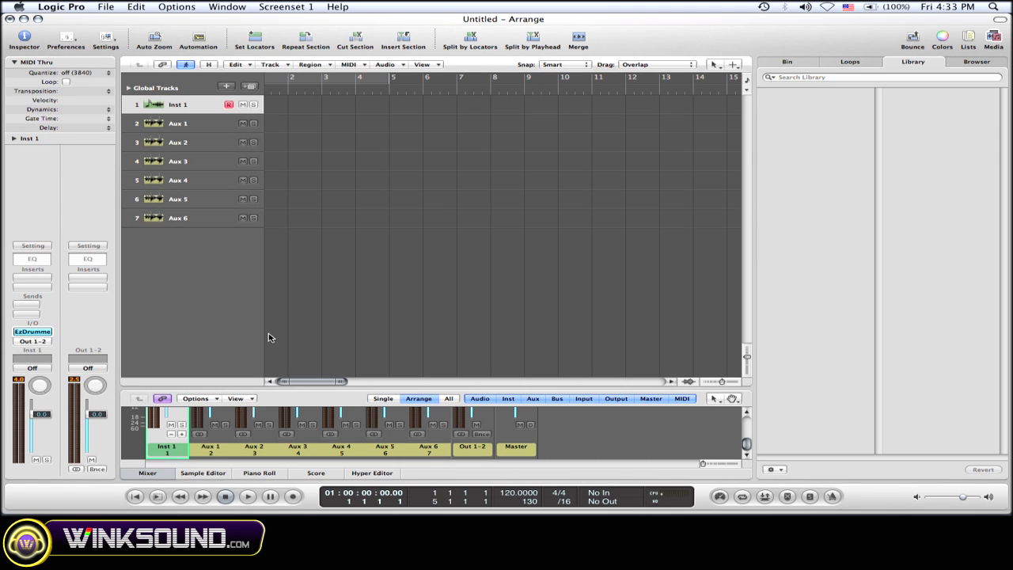
drag(296, 387, 297, 192)
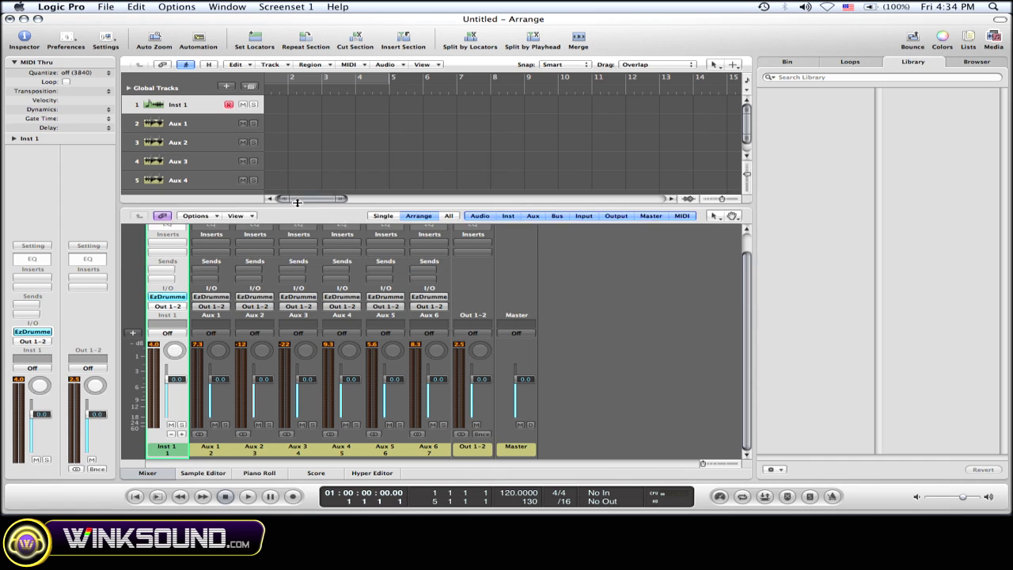